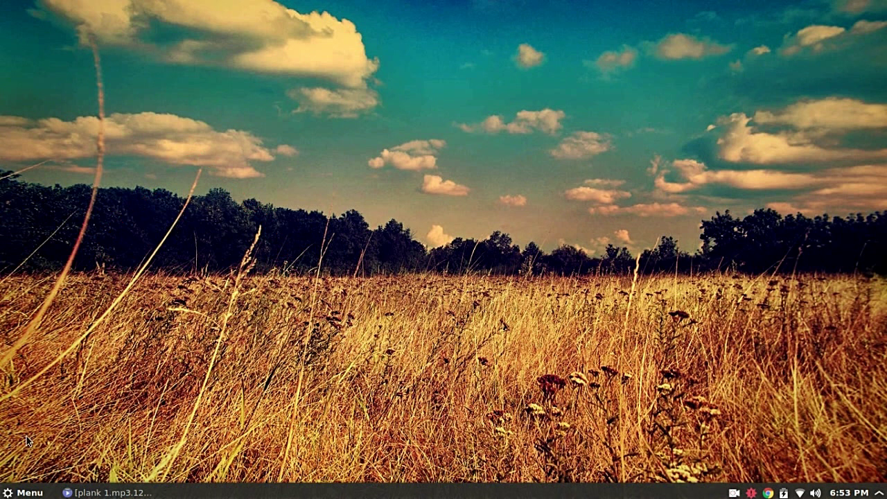
Open Add/Remove Software from the Menu and search the packages for 'dock'
{"action": "key", "text": "super"}
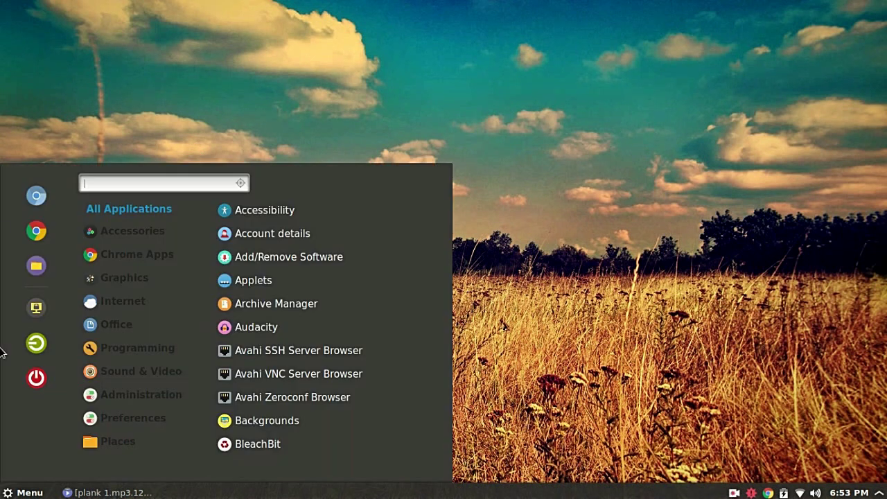
{"action": "left_click", "coordinate": [295, 255]}
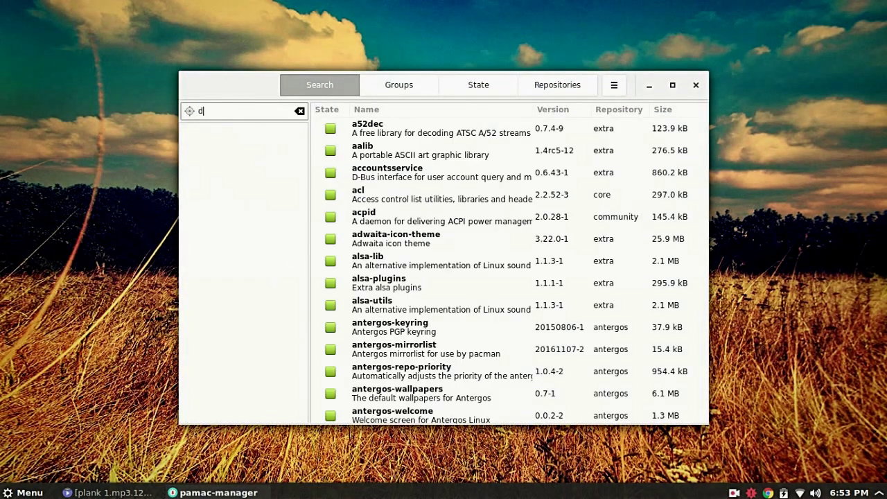
{"action": "type", "text": "dock"}
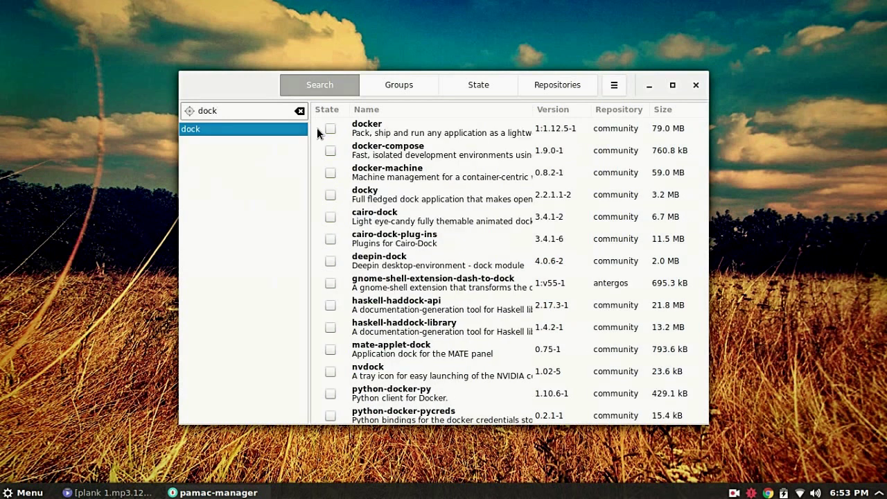
Look over the docky and cairo-dock results, then select the installed plank 0.11.3-1 package
{"action": "left_click", "coordinate": [387, 186]}
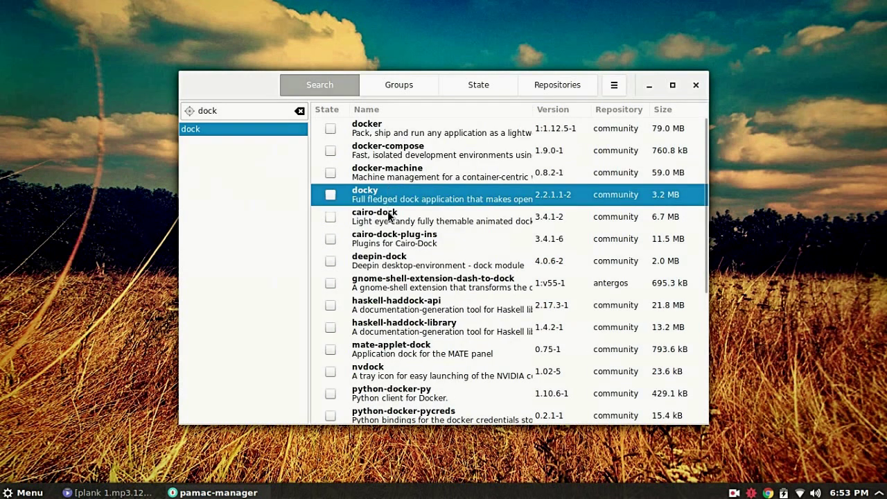
{"action": "left_click", "coordinate": [392, 215], "text": "ctrl"}
{"action": "scroll", "coordinate": [465, 235], "scroll_direction": "down", "scroll_amount": 5}
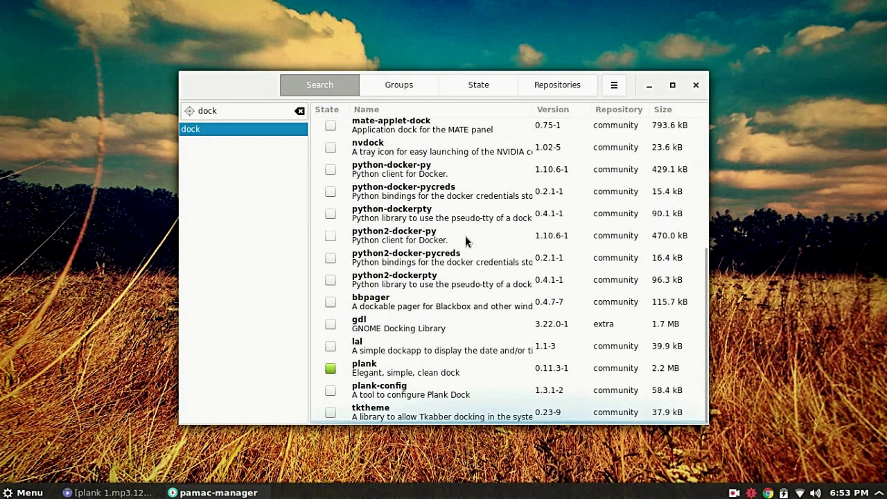
{"action": "left_click", "coordinate": [397, 376]}
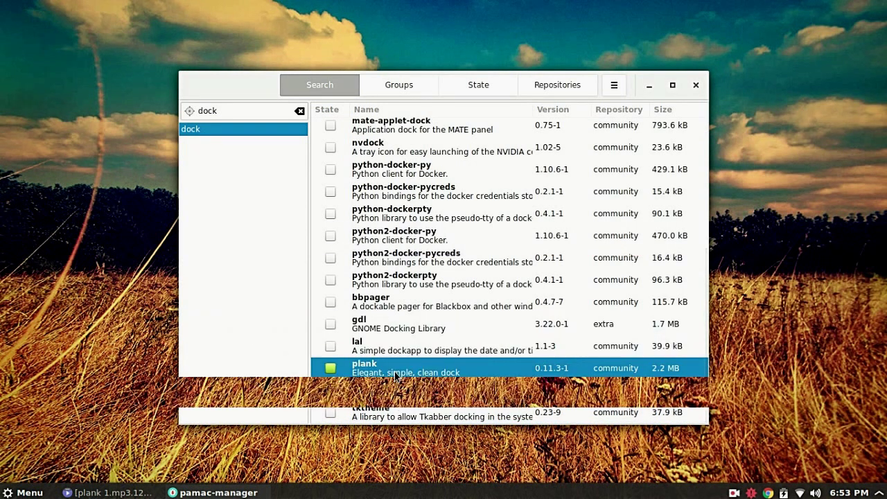
Close Pamac and launch Plank by searching 'pla' in the Menu
{"action": "left_click", "coordinate": [696, 86]}
{"action": "key", "text": "super"}
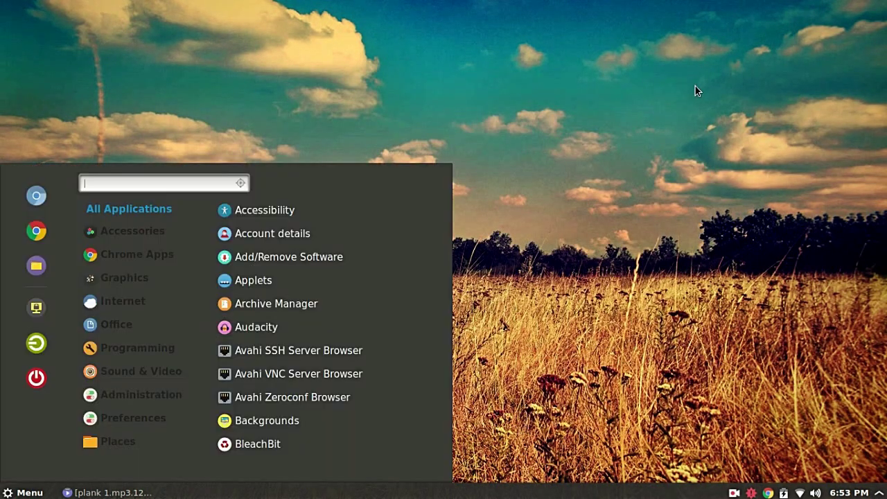
{"action": "type", "text": "pl"}
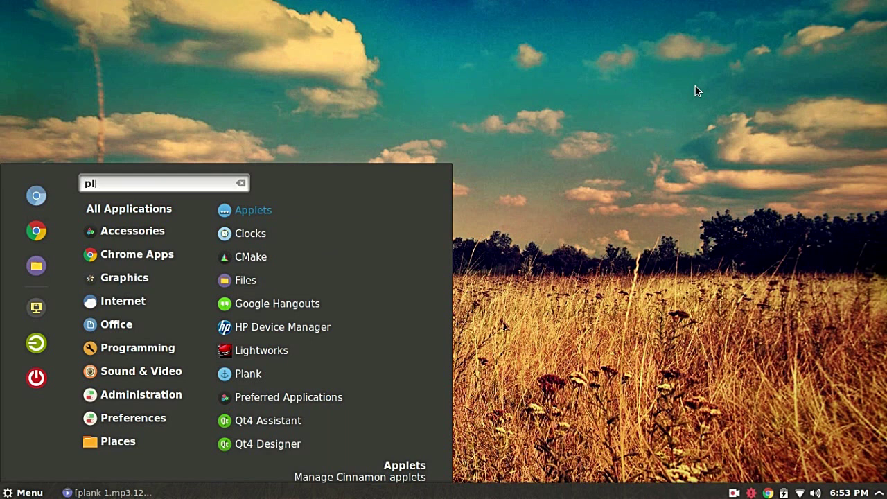
{"action": "type", "text": "a"}
{"action": "key", "text": "Return"}
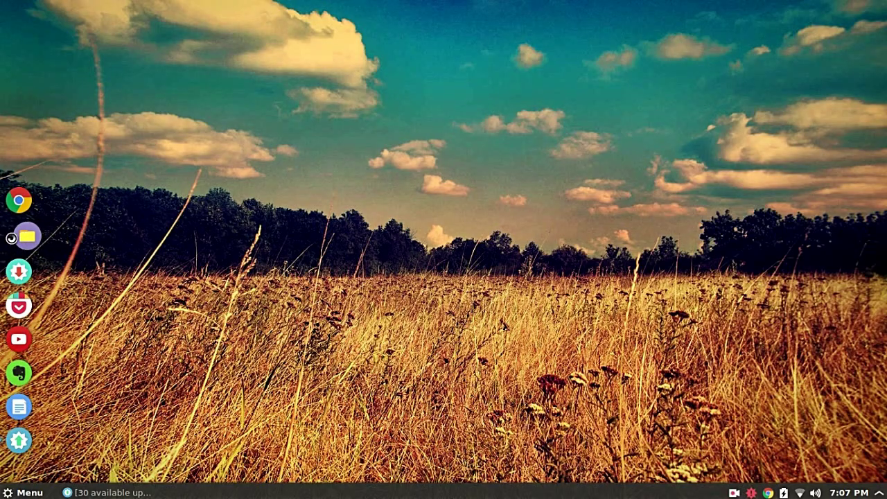
Launch the file manager and the Pocket web app from the dock, closing each window
{"action": "left_click", "coordinate": [15, 237]}
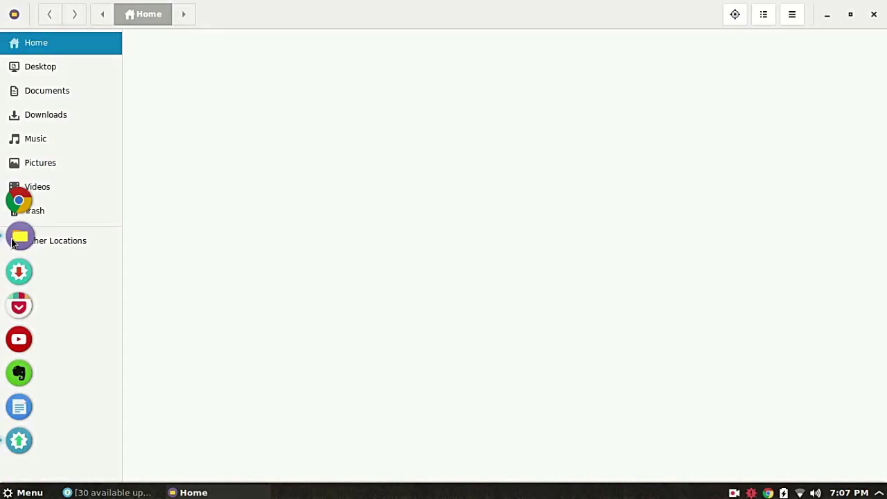
{"action": "left_click", "coordinate": [872, 15]}
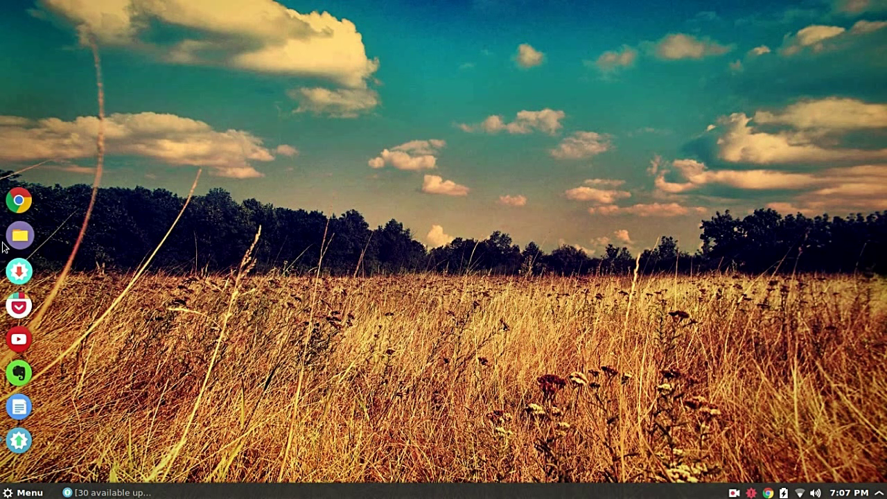
{"action": "left_click", "coordinate": [15, 305]}
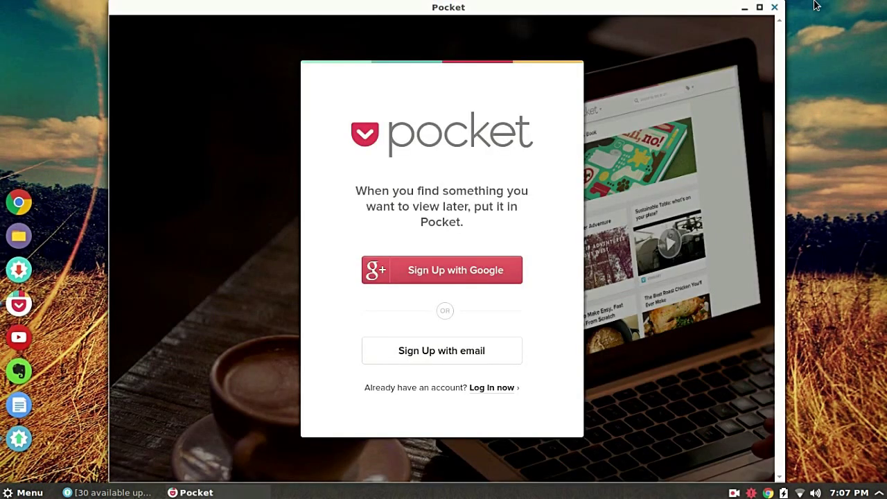
{"action": "left_click", "coordinate": [773, 7]}
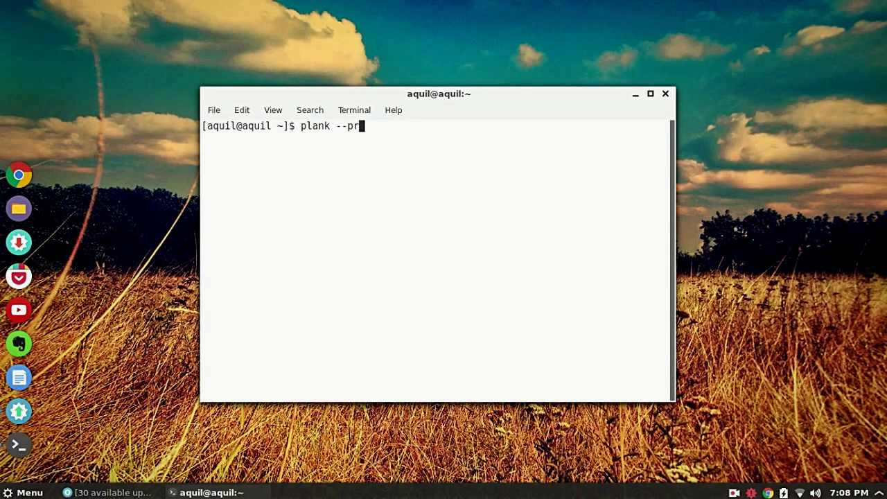
Open Plank's preferences by running 'plank --preferences' in the terminal
{"action": "key", "text": "BackSpace"}
{"action": "key", "text": "BackSpace"}
{"action": "key", "text": "BackSpace"}
{"action": "key", "text": "BackSpace"}
{"action": "type", "text": "pre"}
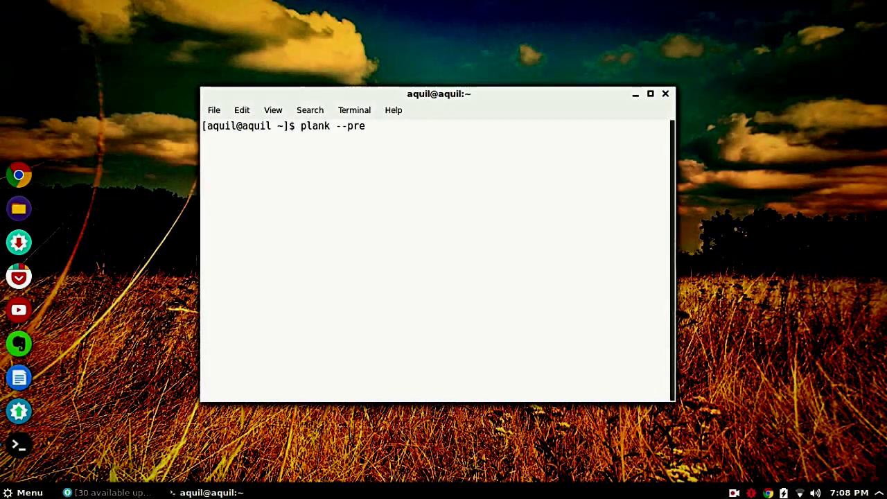
{"action": "type", "text": "ferences"}
{"action": "key", "text": "Return"}
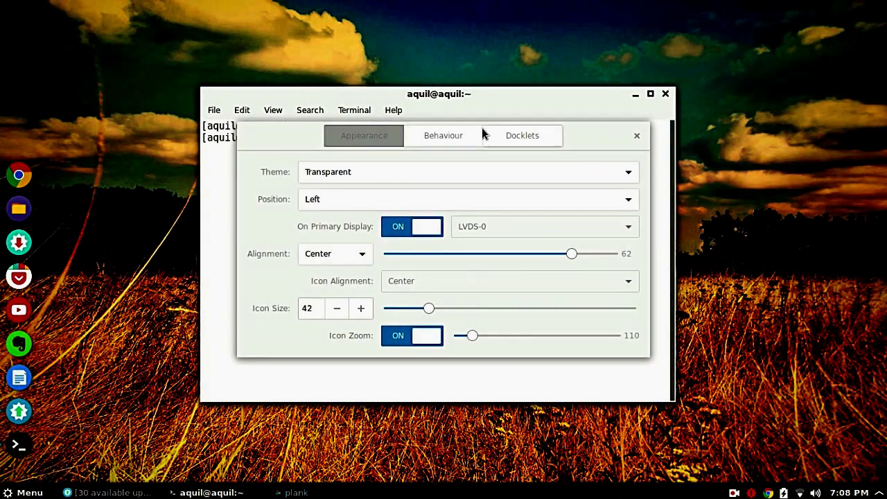
Try the Matte dock theme, revert to Transparent, and shift the dock icons slightly up
{"action": "left_click", "coordinate": [356, 178]}
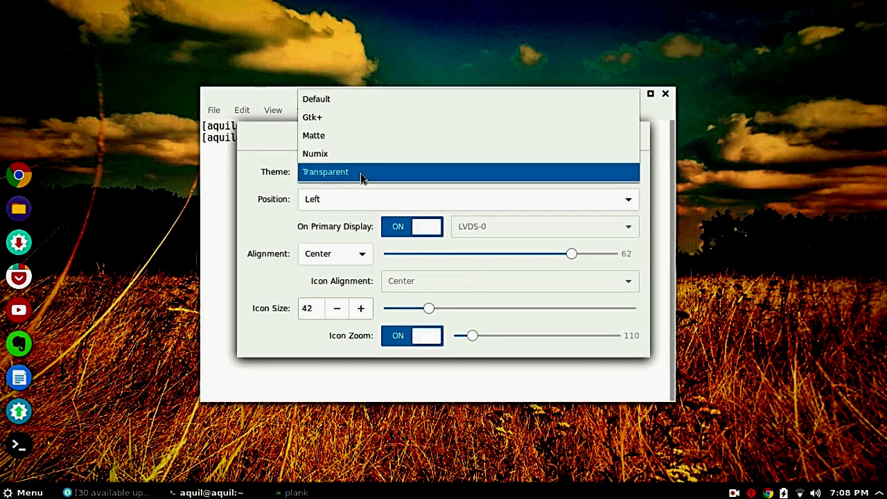
{"action": "left_click", "coordinate": [346, 137]}
{"action": "left_click", "coordinate": [340, 172]}
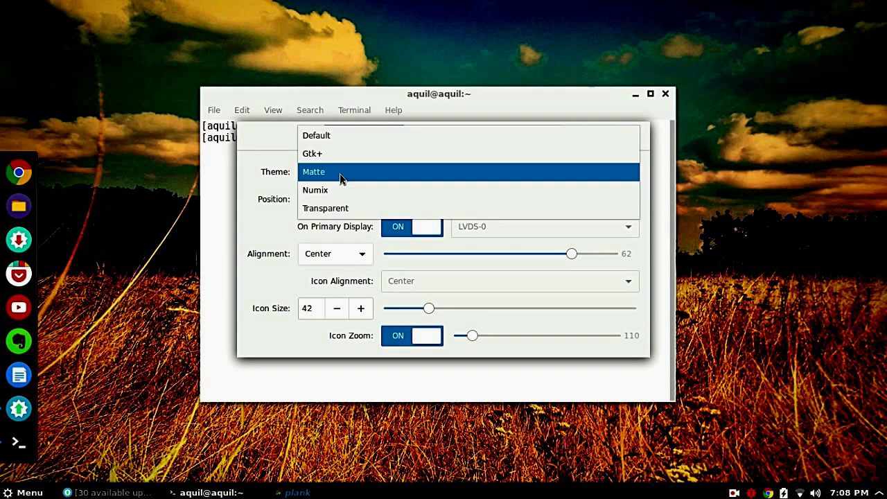
{"action": "left_click", "coordinate": [332, 211]}
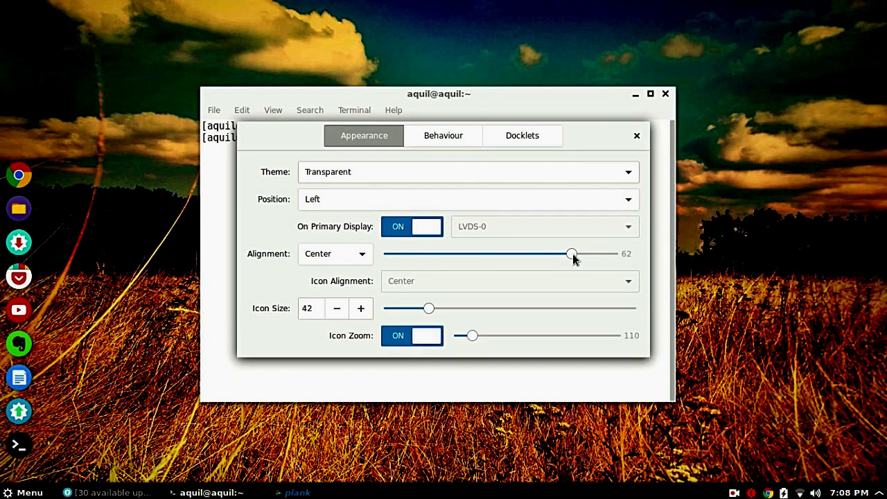
{"action": "mouse_move", "coordinate": [573, 257]}
{"action": "left_mouse_down"}
{"action": "mouse_move", "coordinate": [390, 255]}
{"action": "mouse_move", "coordinate": [567, 256]}
{"action": "left_mouse_up"}
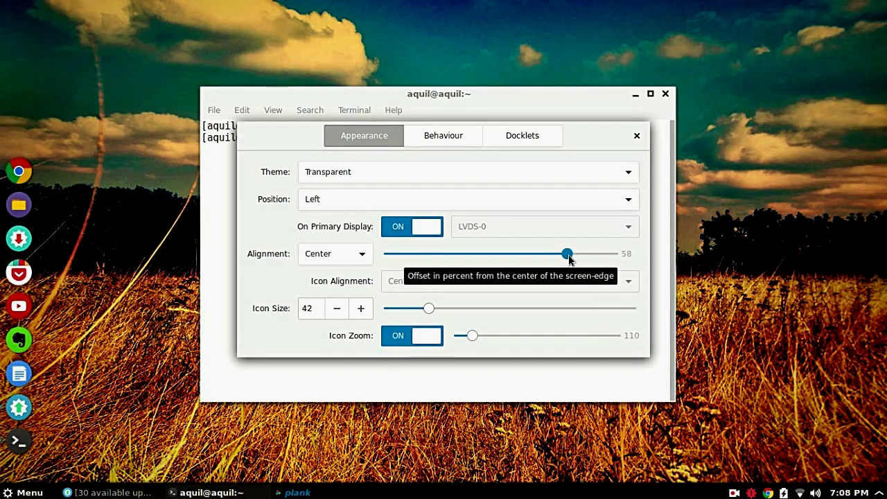
Cycle dock alignment through End, Start and Fill, settle on Center, then open Behaviour's hide modes
{"action": "left_click", "coordinate": [328, 262]}
{"action": "left_click", "coordinate": [327, 236]}
{"action": "left_click", "coordinate": [328, 256]}
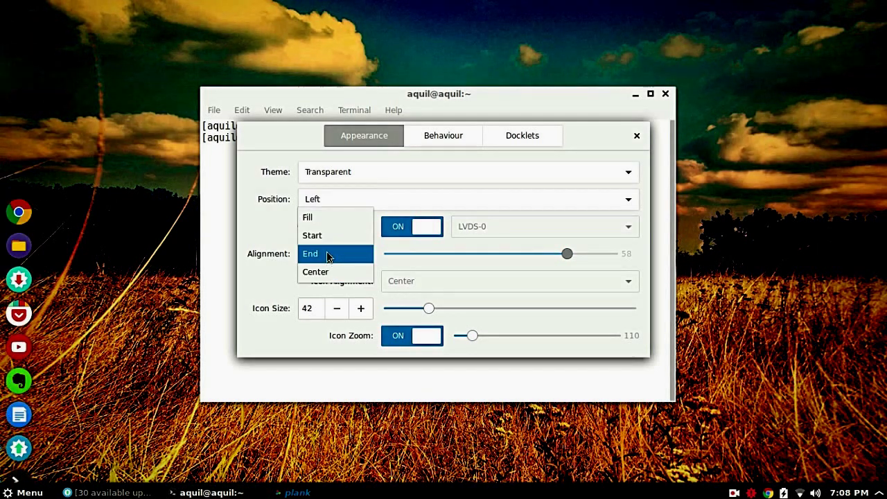
{"action": "left_click", "coordinate": [327, 237]}
{"action": "left_click", "coordinate": [329, 258]}
{"action": "left_click", "coordinate": [327, 271]}
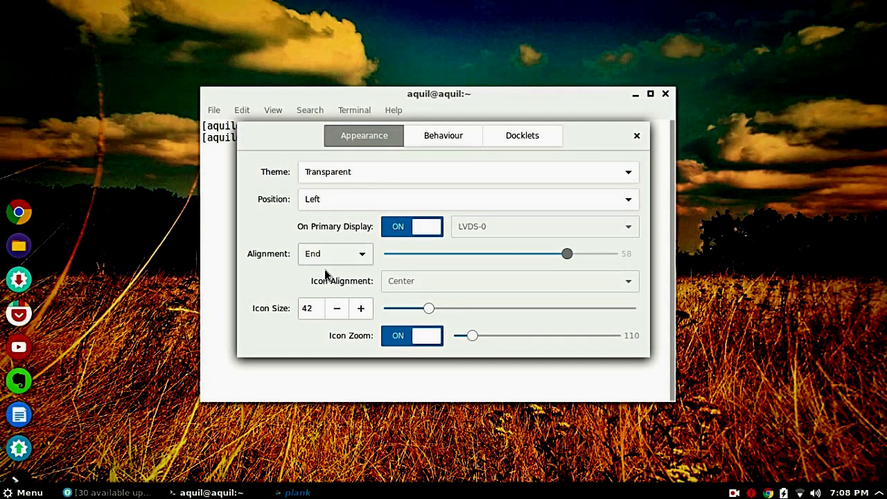
{"action": "left_click", "coordinate": [327, 255]}
{"action": "left_click", "coordinate": [322, 217]}
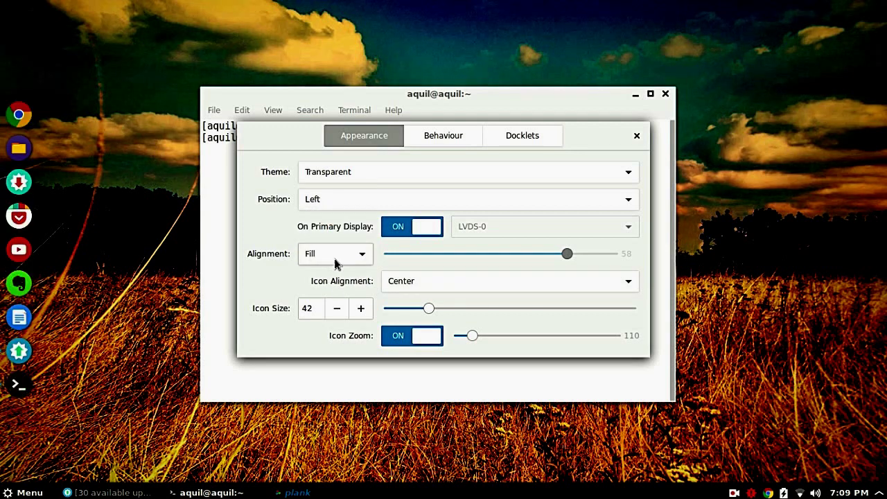
{"action": "left_click", "coordinate": [335, 262]}
{"action": "left_click", "coordinate": [334, 309]}
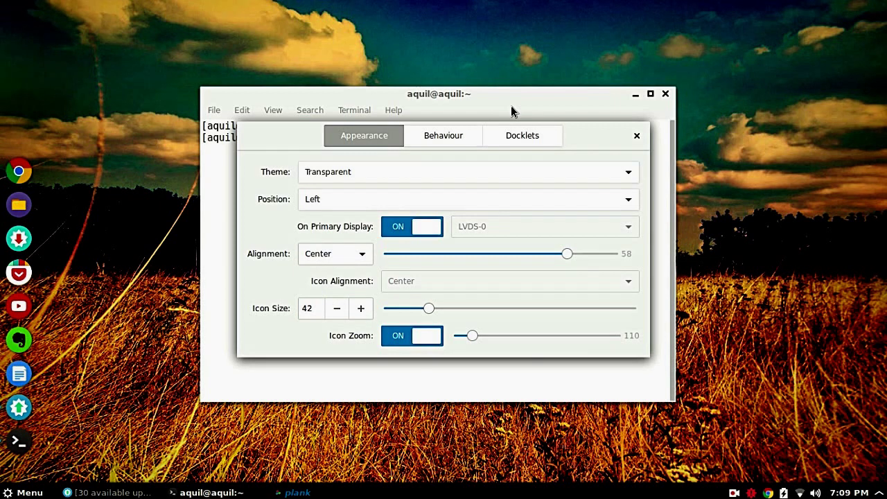
{"action": "left_click", "coordinate": [450, 136]}
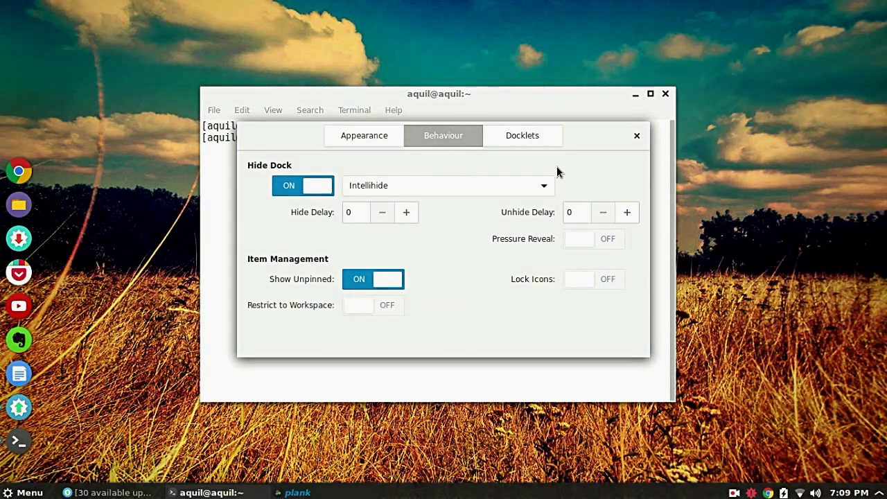
{"action": "left_click", "coordinate": [541, 188]}
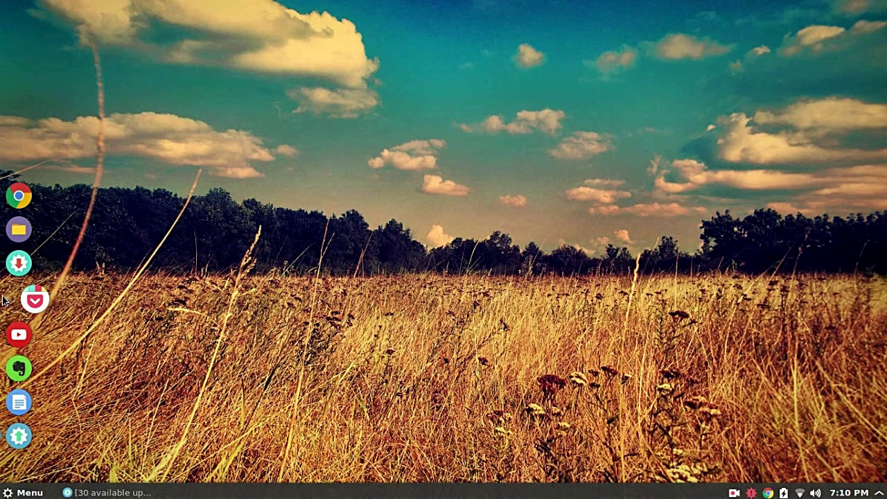
Launch the Pocket and Evernote web apps and scroll through Pocket's saved articles
{"action": "left_click", "coordinate": [5, 300]}
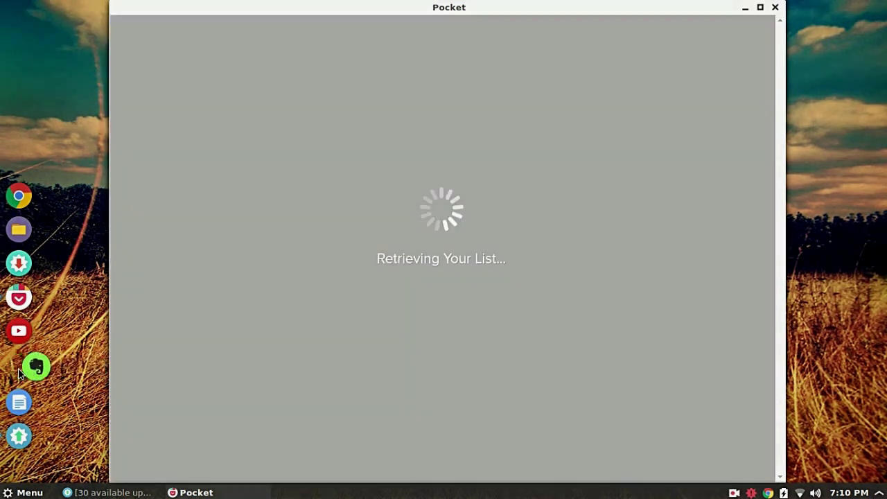
{"action": "left_click", "coordinate": [19, 369]}
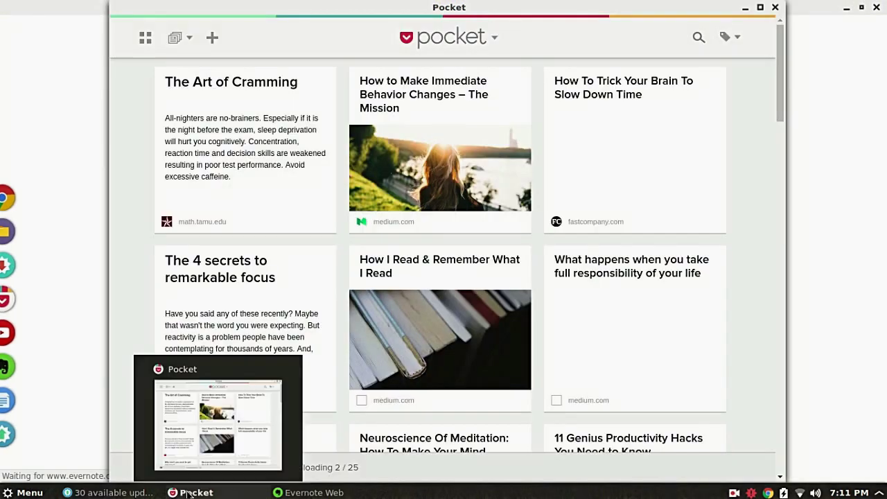
{"action": "left_click", "coordinate": [188, 494]}
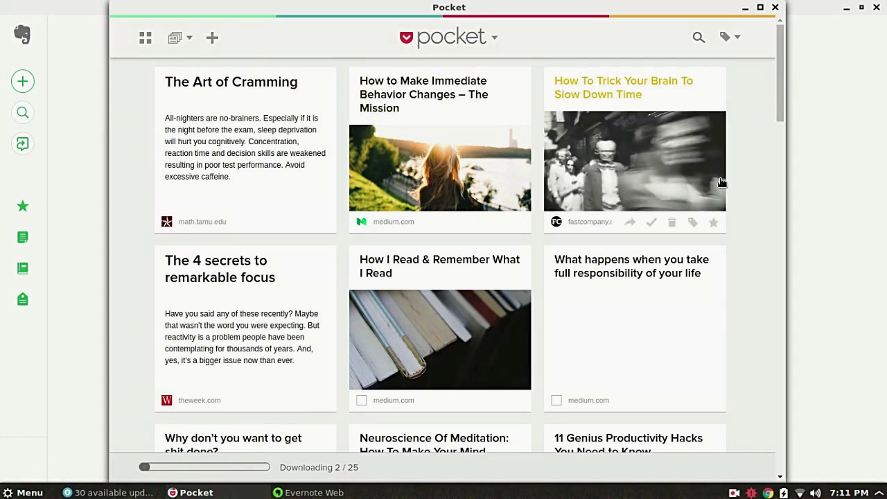
{"action": "scroll", "coordinate": [721, 182], "scroll_direction": "down", "scroll_amount": 9}
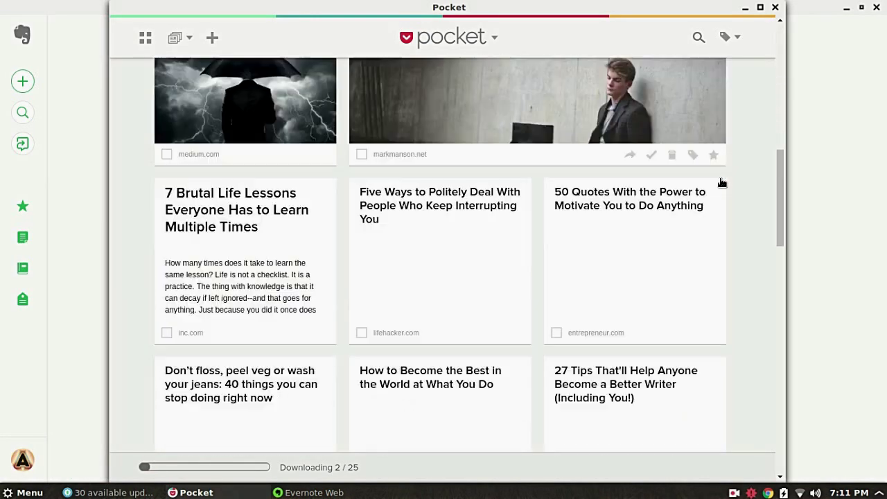
{"action": "scroll", "coordinate": [721, 182], "scroll_direction": "down", "scroll_amount": 8}
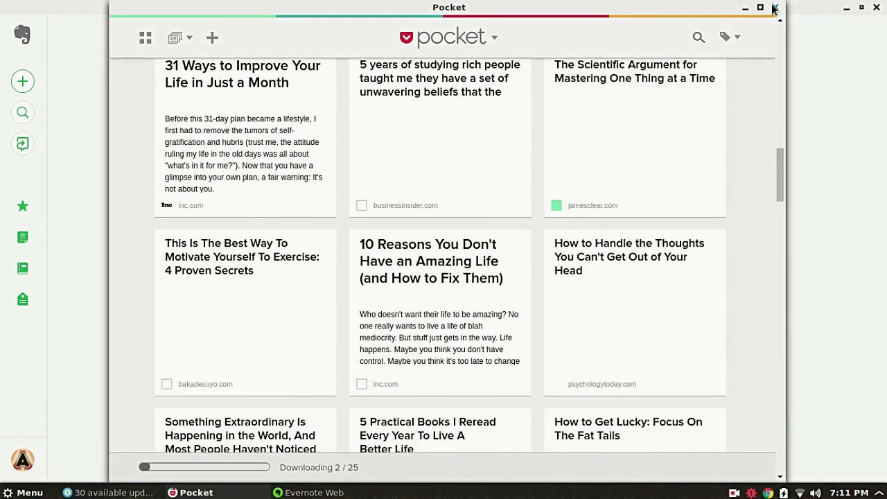
Close Pocket, minimise the software updates dialog, scroll the Naani tablets note, and close Evernote
{"action": "left_click", "coordinate": [774, 8]}
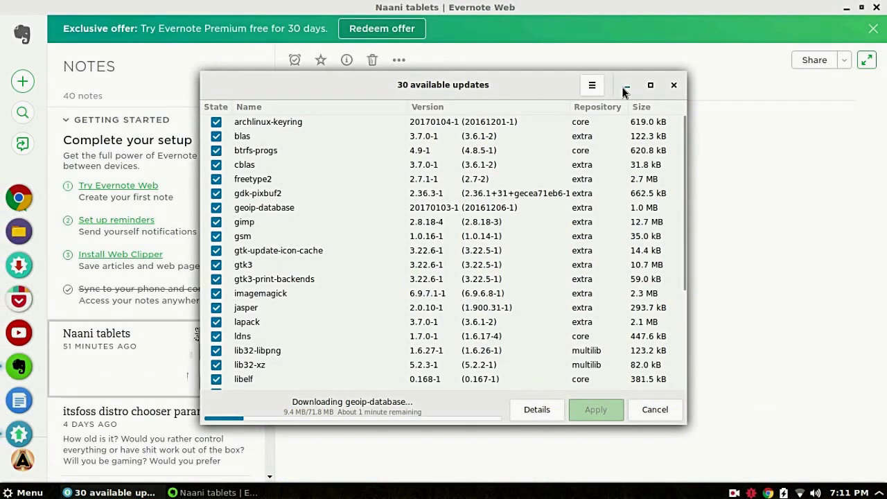
{"action": "left_click", "coordinate": [626, 86]}
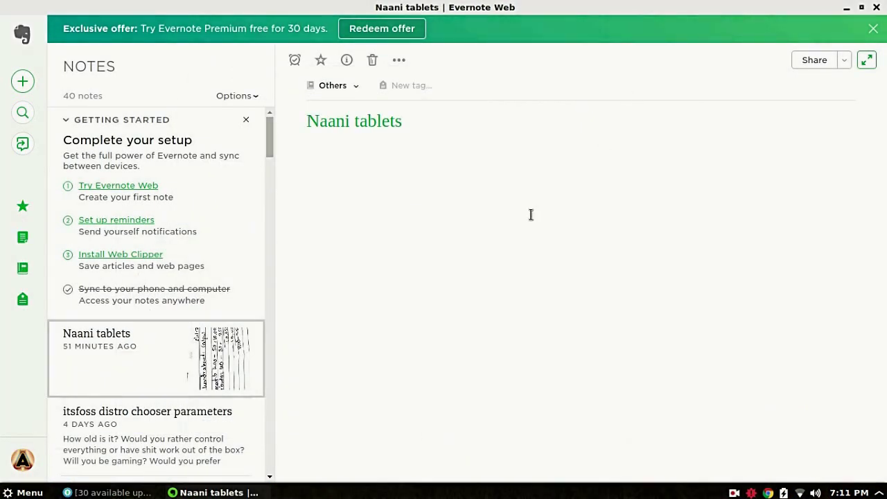
{"action": "scroll", "coordinate": [248, 277], "scroll_direction": "down", "scroll_amount": 4}
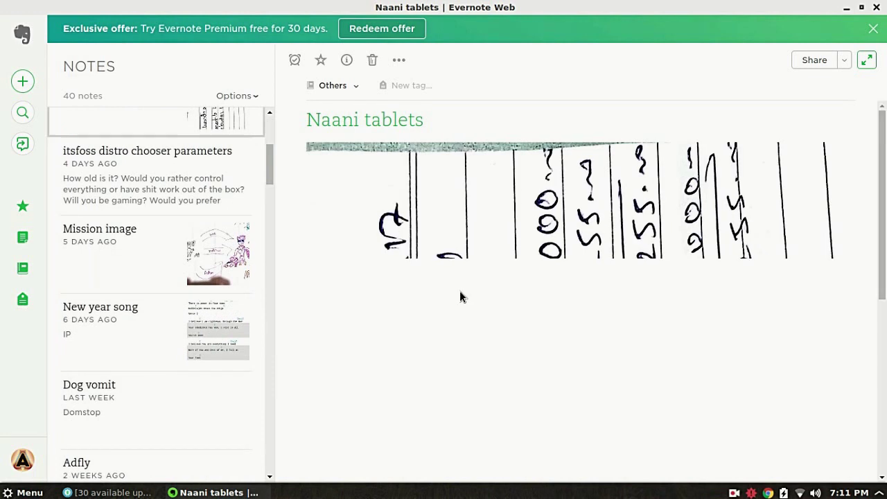
{"action": "scroll", "coordinate": [95, 297], "scroll_direction": "down", "scroll_amount": 4}
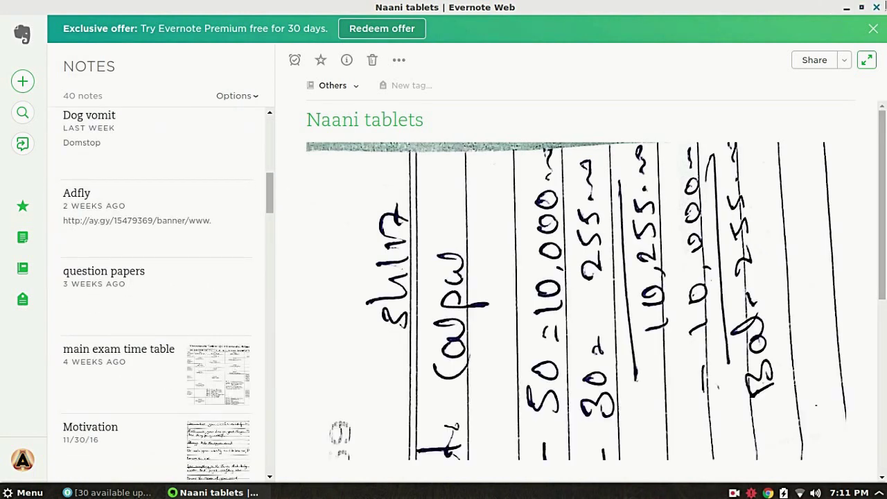
{"action": "key", "text": "alt+F4"}
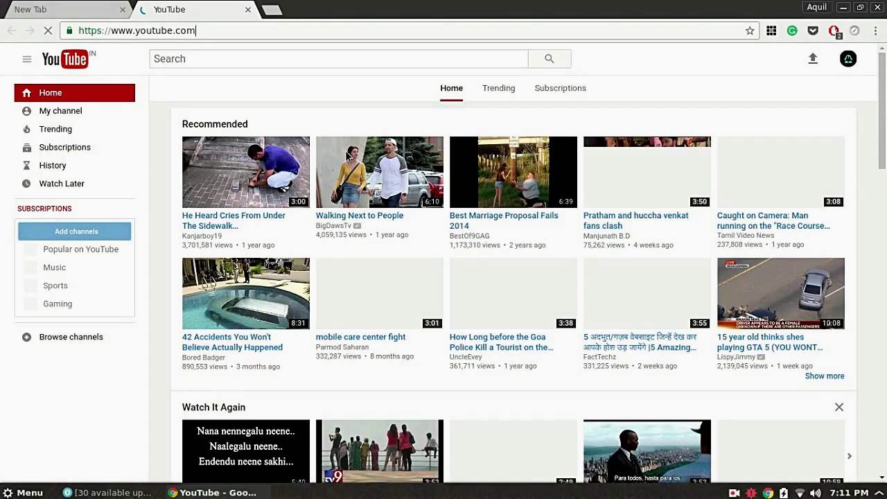
Scroll the YouTube home page, then browse Google Docs' recent documents and close the window
{"action": "scroll", "coordinate": [644, 243], "scroll_direction": "down", "scroll_amount": 20}
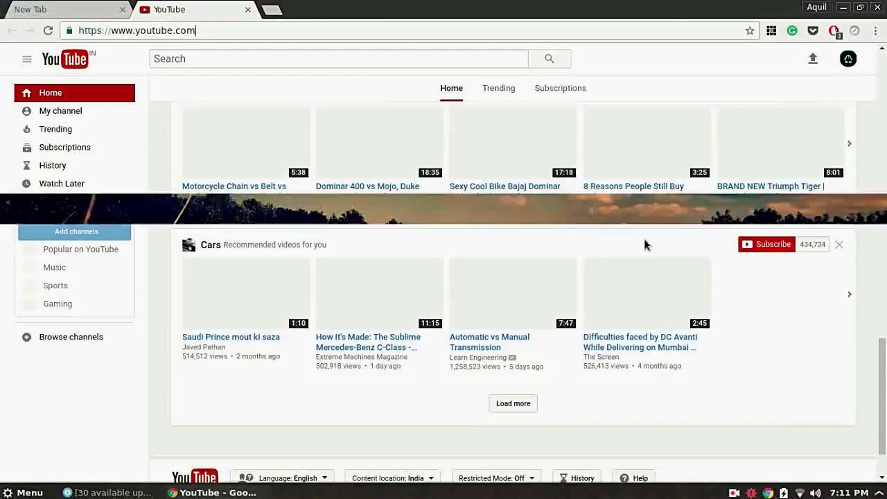
{"action": "left_click", "coordinate": [877, 7]}
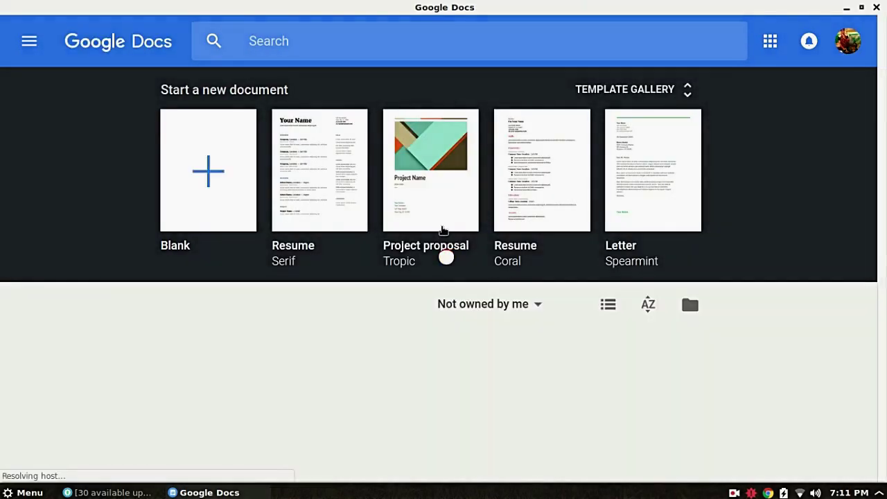
{"action": "scroll", "coordinate": [787, 175], "scroll_direction": "down", "scroll_amount": 5}
{"action": "scroll", "coordinate": [787, 176], "scroll_direction": "down", "scroll_amount": 8}
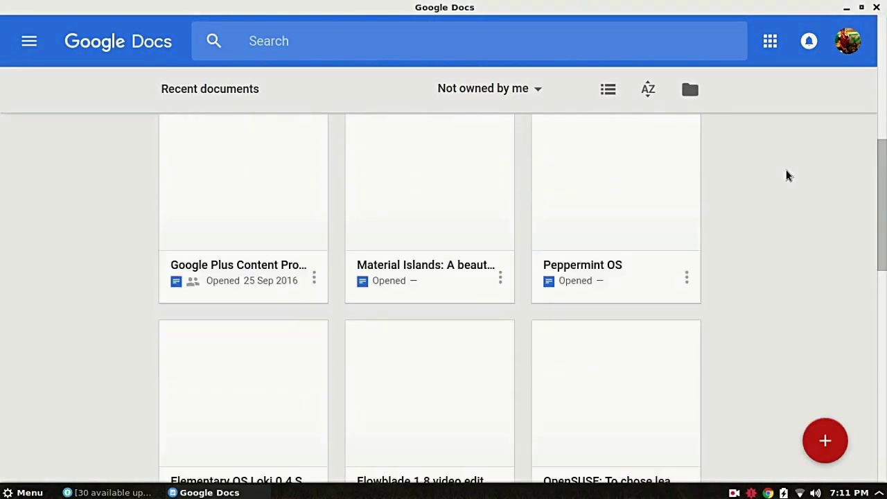
{"action": "scroll", "coordinate": [787, 175], "scroll_direction": "down", "scroll_amount": 4}
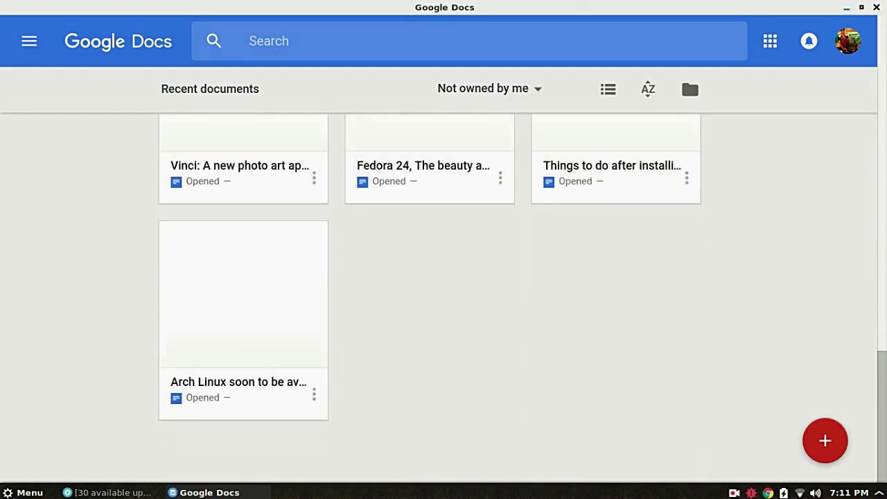
{"action": "key", "text": "ctrl+w"}
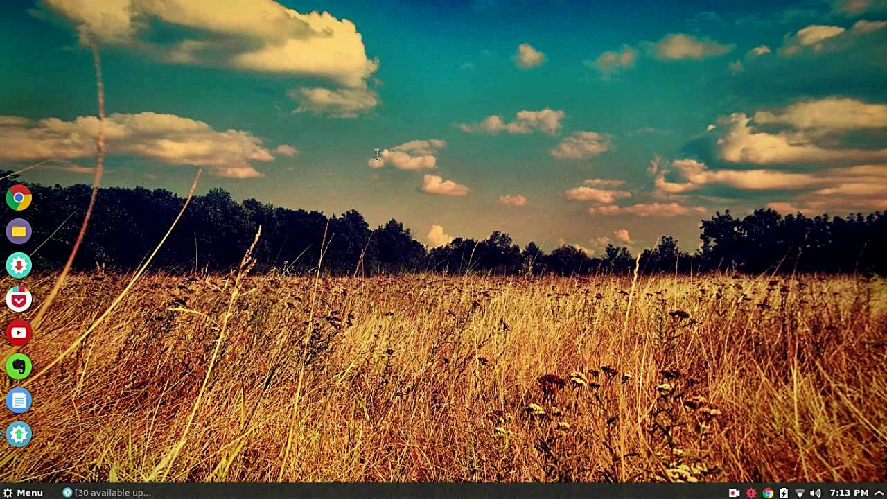
{"action": "key", "text": "ctrl+alt+t"}
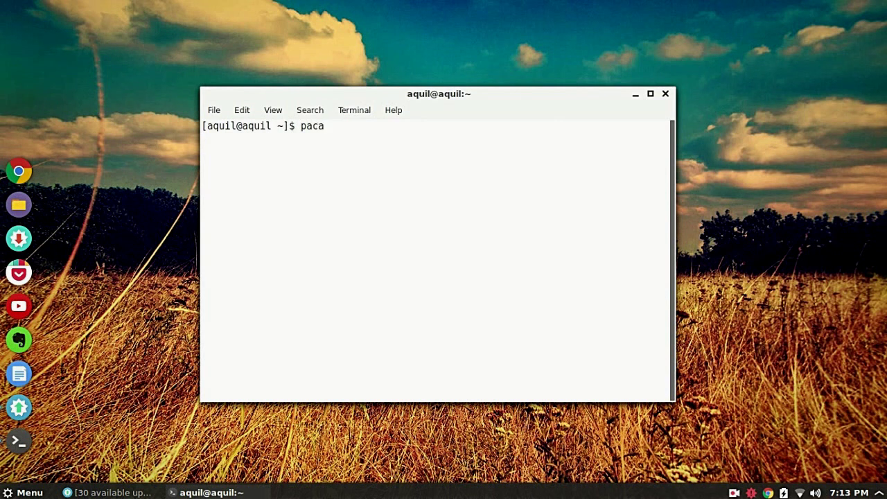
{"action": "left_click", "coordinate": [666, 94]}
{"action": "key", "text": "super"}
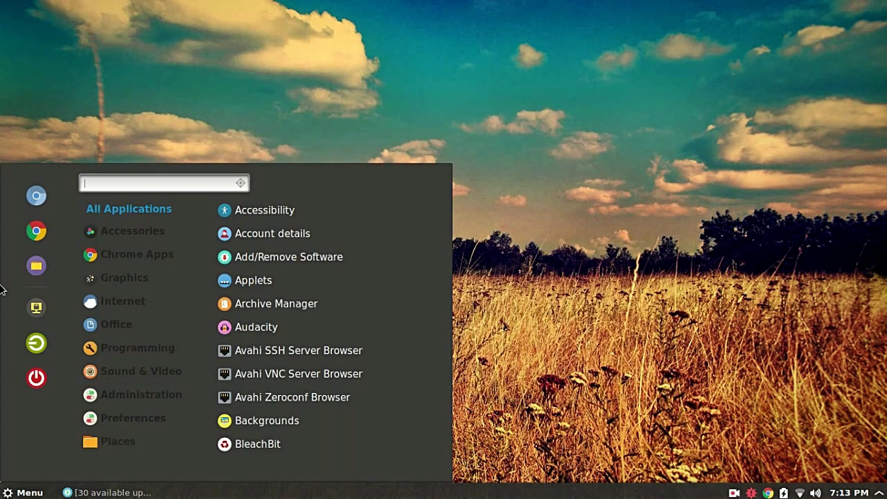
{"action": "left_click", "coordinate": [337, 5]}
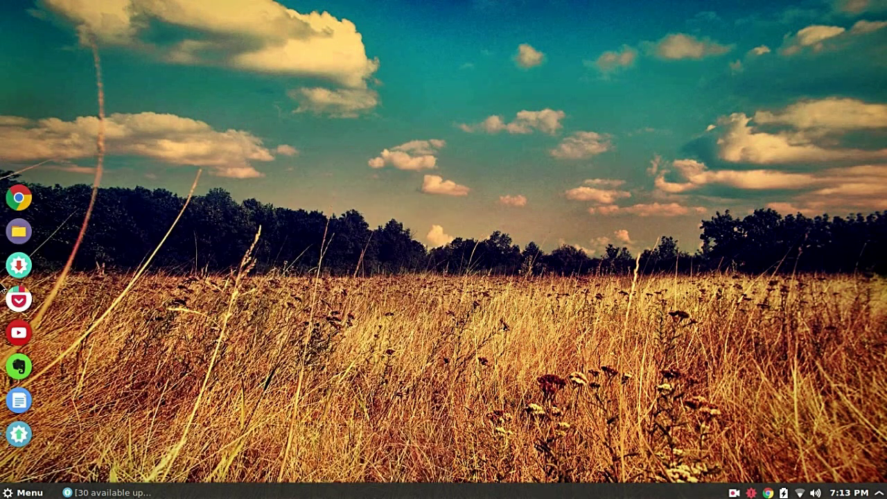
{"action": "key", "text": "super"}
{"action": "left_click", "coordinate": [555, 8]}
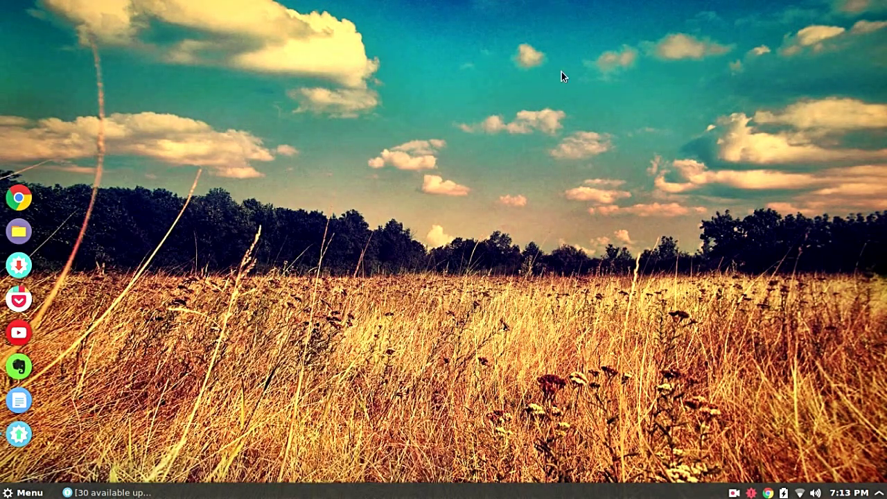